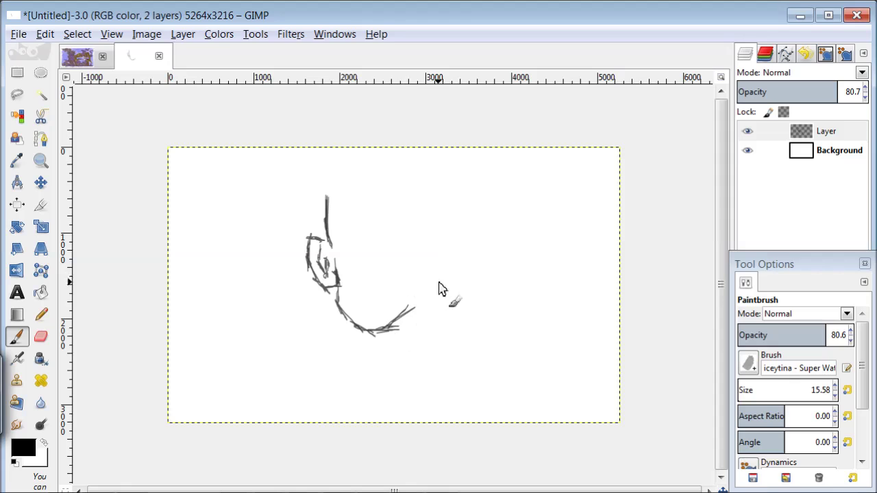
# Step: Finish sketching the head outline with its second ear, and add eyes, brows, nostrils and lips
pyautogui.moveTo(326, 198)
pyautogui.mouseDown()
pyautogui.moveTo(414, 200)
pyautogui.moveTo(417, 295)
pyautogui.moveTo(424, 257)
pyautogui.moveTo(428, 272)
pyautogui.moveTo(438, 238)
pyautogui.moveTo(422, 233)
pyautogui.moveTo(421, 220)
pyautogui.moveTo(426, 248)
pyautogui.mouseUp()
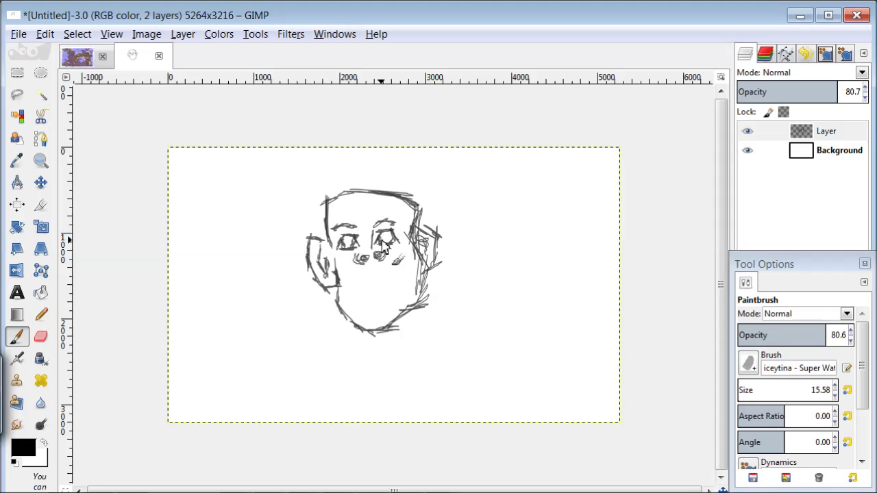
pyautogui.moveTo(353, 283)
pyautogui.mouseDown()
pyautogui.moveTo(363, 309)
pyautogui.moveTo(382, 305)
pyautogui.moveTo(391, 283)
pyautogui.mouseUp()
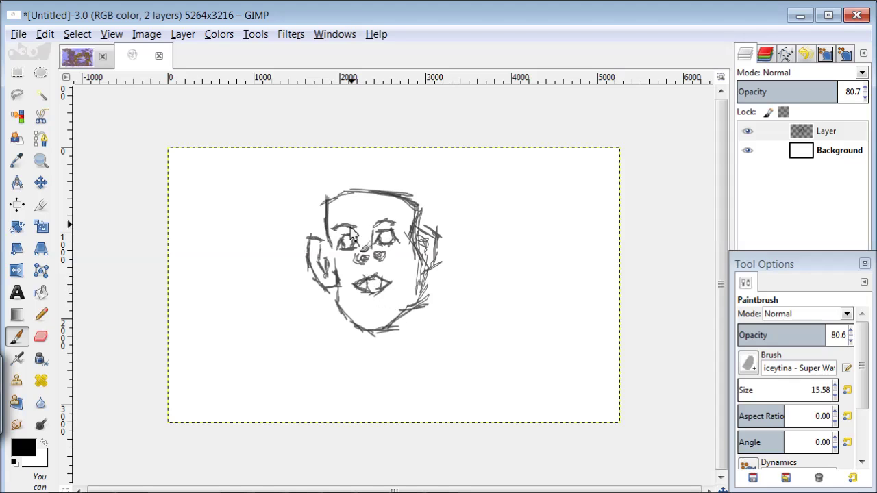
# Step: Sketch the drooping hat brim on both sides of the head, plus the shoulders and folded hands below the chin
pyautogui.moveTo(427, 212)
pyautogui.mouseDown()
pyautogui.moveTo(492, 225)
pyautogui.moveTo(462, 274)
pyautogui.moveTo(430, 280)
pyautogui.mouseUp()
pyautogui.moveTo(326, 197)
pyautogui.mouseDown()
pyautogui.moveTo(284, 229)
pyautogui.moveTo(266, 267)
pyautogui.mouseUp()
pyautogui.moveTo(333, 291)
pyautogui.mouseDown()
pyautogui.moveTo(302, 309)
pyautogui.moveTo(315, 313)
pyautogui.moveTo(316, 302)
pyautogui.moveTo(326, 355)
pyautogui.moveTo(340, 347)
pyautogui.moveTo(305, 352)
pyautogui.moveTo(325, 353)
pyautogui.moveTo(336, 338)
pyautogui.moveTo(356, 351)
pyautogui.moveTo(334, 357)
pyautogui.moveTo(326, 376)
pyautogui.moveTo(331, 365)
pyautogui.moveTo(318, 372)
pyautogui.moveTo(352, 352)
pyautogui.moveTo(368, 359)
pyautogui.moveTo(352, 368)
pyautogui.moveTo(382, 365)
pyautogui.moveTo(341, 372)
pyautogui.moveTo(361, 380)
pyautogui.moveTo(392, 351)
pyautogui.moveTo(406, 373)
pyautogui.moveTo(390, 379)
pyautogui.moveTo(387, 368)
pyautogui.moveTo(432, 373)
pyautogui.mouseUp()
pyautogui.moveTo(425, 309); pyautogui.dragTo(414, 348)
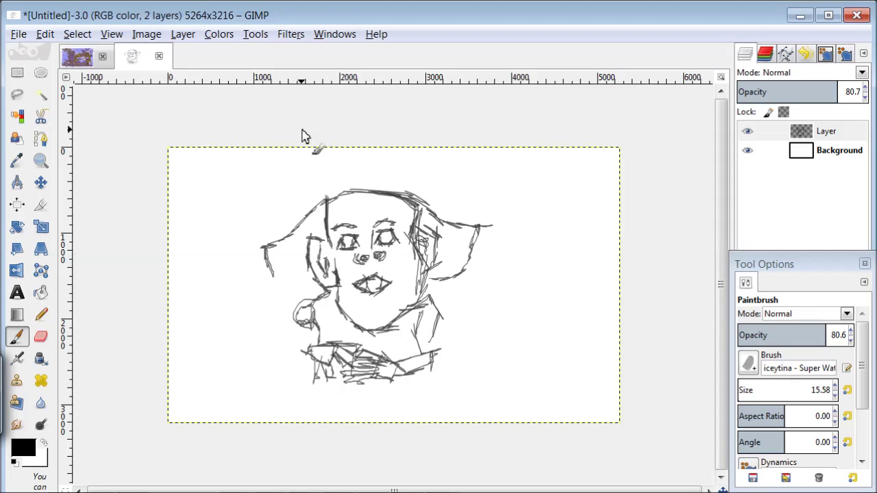
# Step: Complete the hat brim and the bent arm on the figure's left side, and outline the tall hat crown
pyautogui.moveTo(279, 290); pyautogui.dragTo(296, 300)
pyautogui.moveTo(269, 266); pyautogui.dragTo(288, 300)
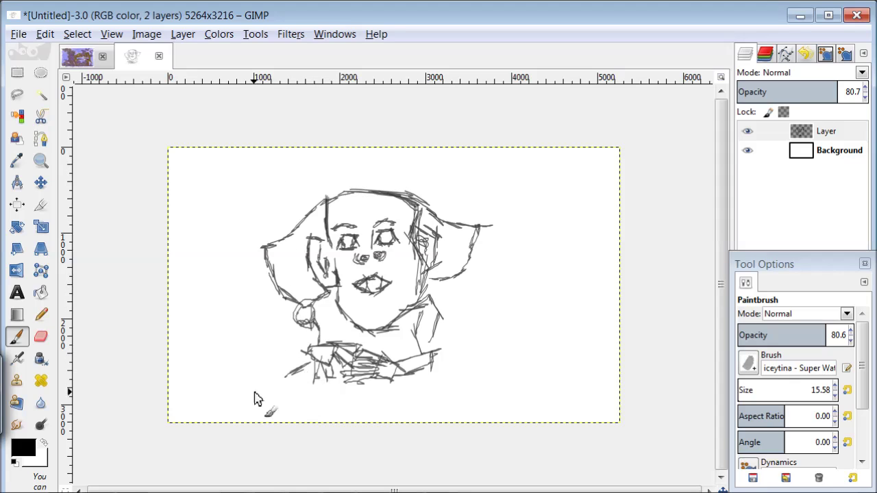
pyautogui.moveTo(255, 349)
pyautogui.mouseDown()
pyautogui.moveTo(263, 387)
pyautogui.moveTo(308, 353)
pyautogui.mouseUp()
pyautogui.moveTo(269, 355)
pyautogui.mouseDown()
pyautogui.moveTo(279, 339)
pyautogui.moveTo(255, 343)
pyautogui.mouseUp()
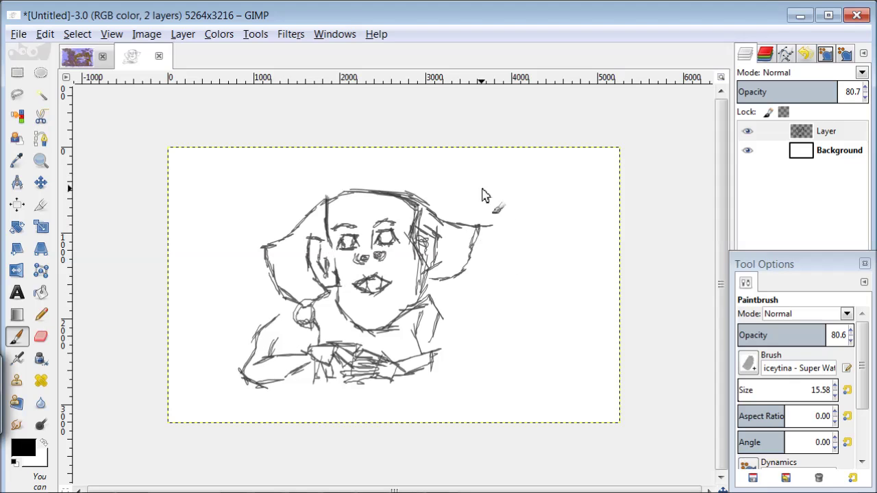
pyautogui.moveTo(451, 221)
pyautogui.mouseDown()
pyautogui.moveTo(440, 199)
pyautogui.moveTo(442, 177)
pyautogui.mouseUp()
pyautogui.moveTo(397, 153)
pyautogui.mouseDown()
pyautogui.moveTo(308, 172)
pyautogui.moveTo(312, 204)
pyautogui.mouseUp()
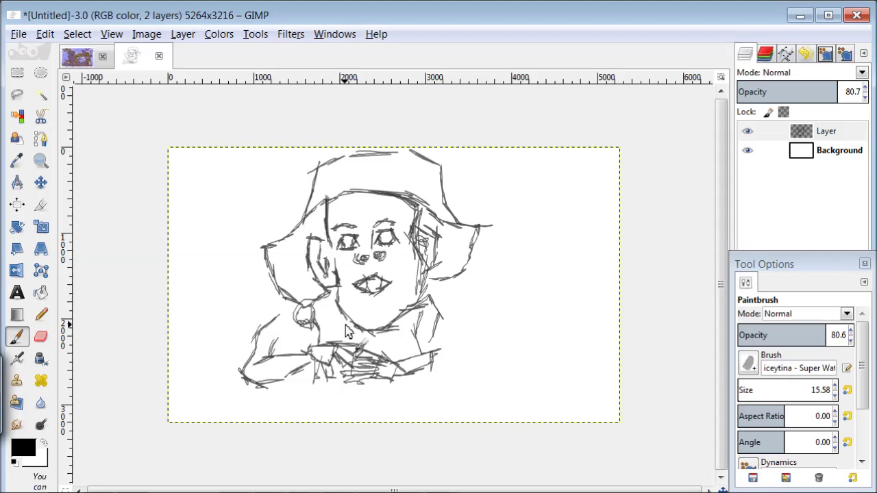
# Step: Sketch the large angular chair back behind the figure, reaching from the hat down to the elbows
pyautogui.moveTo(442, 171)
pyautogui.mouseDown()
pyautogui.moveTo(540, 212)
pyautogui.moveTo(513, 244)
pyautogui.mouseUp()
pyautogui.moveTo(295, 177)
pyautogui.mouseDown()
pyautogui.moveTo(245, 188)
pyautogui.moveTo(209, 255)
pyautogui.moveTo(209, 380)
pyautogui.mouseUp()
pyautogui.moveTo(523, 244); pyautogui.dragTo(492, 305)
pyautogui.moveTo(478, 338); pyautogui.dragTo(466, 363)
pyautogui.moveTo(457, 338)
pyautogui.mouseDown()
pyautogui.moveTo(442, 360)
pyautogui.moveTo(450, 372)
pyautogui.mouseUp()
pyautogui.moveTo(436, 372); pyautogui.dragTo(470, 372)
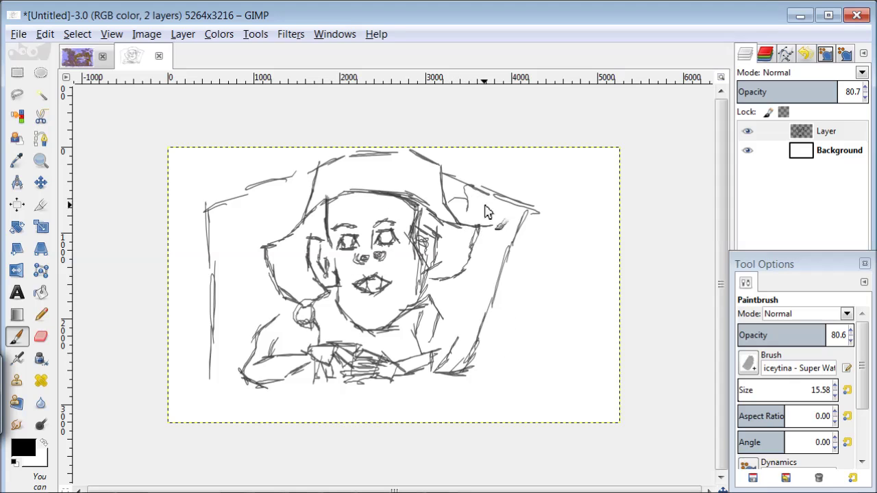
# Step: Draw large rounded spots inside the chair back on both sides of the figure
pyautogui.moveTo(464, 285); pyautogui.dragTo(482, 306)
pyautogui.moveTo(502, 256)
pyautogui.mouseDown()
pyautogui.moveTo(505, 223)
pyautogui.moveTo(525, 220)
pyautogui.mouseUp()
pyautogui.moveTo(470, 312); pyautogui.dragTo(464, 343)
pyautogui.moveTo(265, 208)
pyautogui.mouseDown()
pyautogui.moveTo(259, 233)
pyautogui.moveTo(248, 201)
pyautogui.mouseUp()
pyautogui.moveTo(254, 234); pyautogui.dragTo(233, 334)
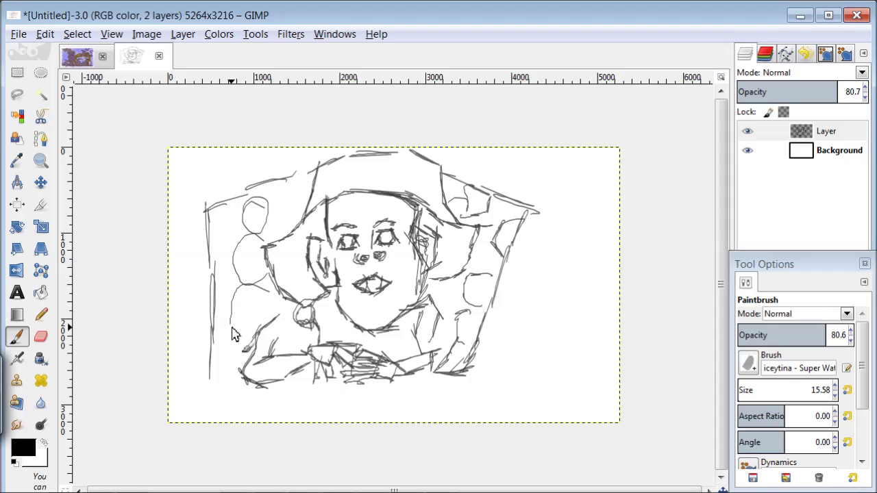
pyautogui.moveTo(306, 192); pyautogui.dragTo(273, 195)
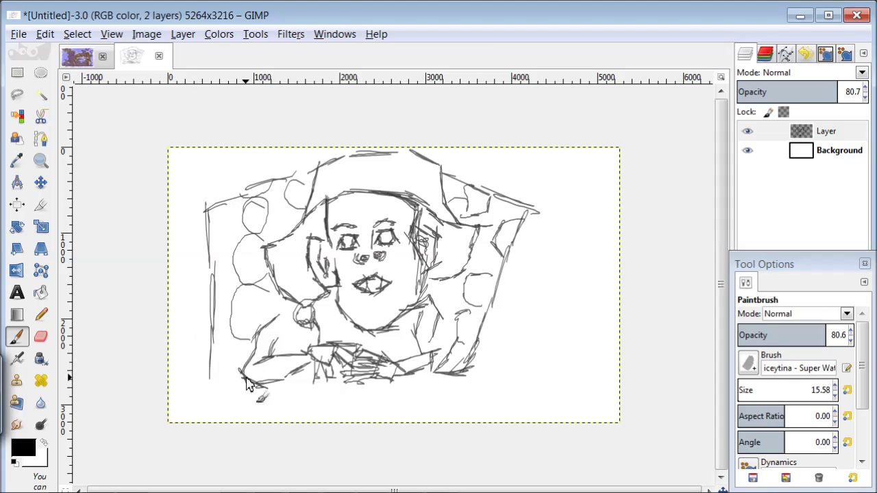
# Step: Sketch the tabletop edges across the lower canvas, with a flat strip under the arm and a domed object on the right
pyautogui.moveTo(286, 392)
pyautogui.mouseDown()
pyautogui.moveTo(272, 413)
pyautogui.moveTo(382, 343)
pyautogui.moveTo(415, 344)
pyautogui.moveTo(435, 308)
pyautogui.moveTo(480, 299)
pyautogui.moveTo(484, 255)
pyautogui.moveTo(473, 245)
pyautogui.mouseUp()
pyautogui.moveTo(415, 375); pyautogui.dragTo(536, 382)
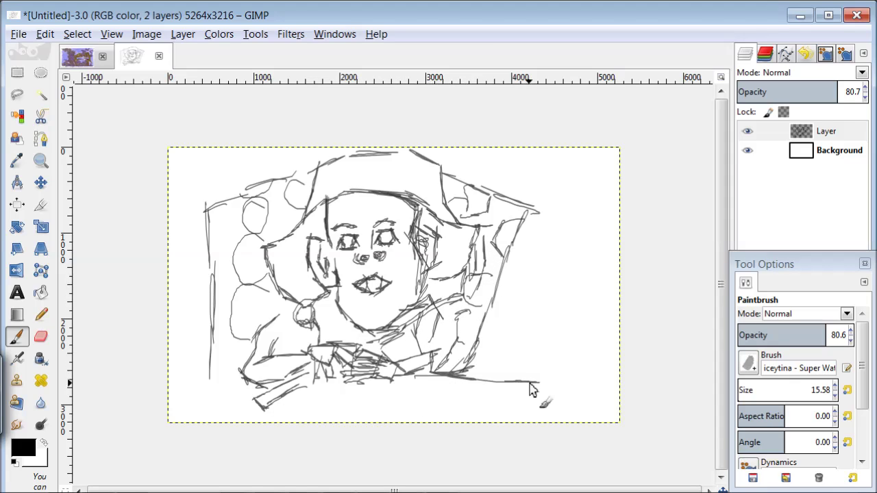
pyautogui.moveTo(485, 370)
pyautogui.mouseDown()
pyautogui.moveTo(522, 350)
pyautogui.moveTo(526, 378)
pyautogui.mouseUp()
pyautogui.moveTo(240, 379); pyautogui.dragTo(169, 375)
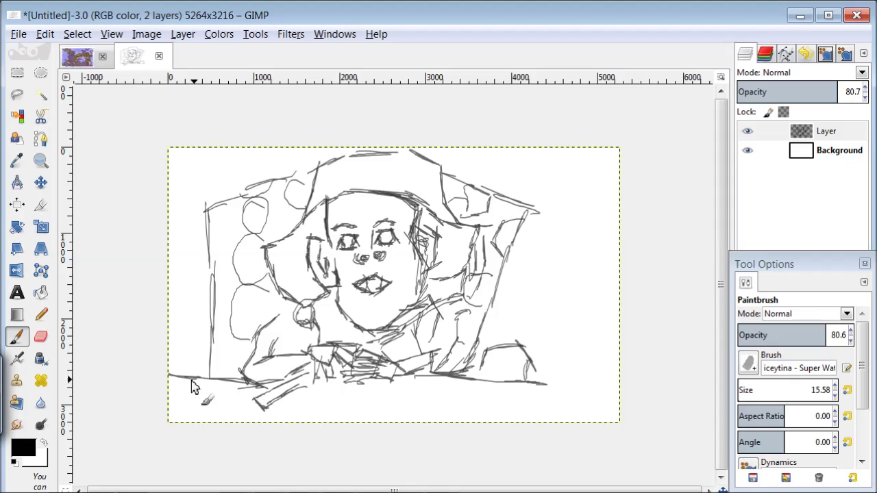
pyautogui.moveTo(329, 399)
pyautogui.mouseDown()
pyautogui.moveTo(480, 401)
pyautogui.moveTo(579, 414)
pyautogui.mouseUp()
pyautogui.moveTo(240, 394); pyautogui.dragTo(173, 396)
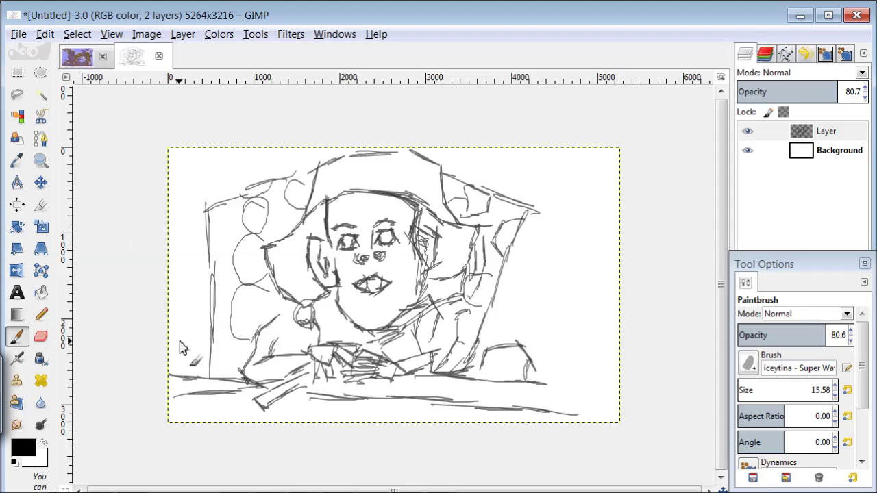
# Step: Add a new layer and prepare a light grey paintbrush with size 96.52
pyautogui.hotkey('ctrl', 'shift', 'n')
pyautogui.click(143, 297)
pyautogui.click(23, 447)
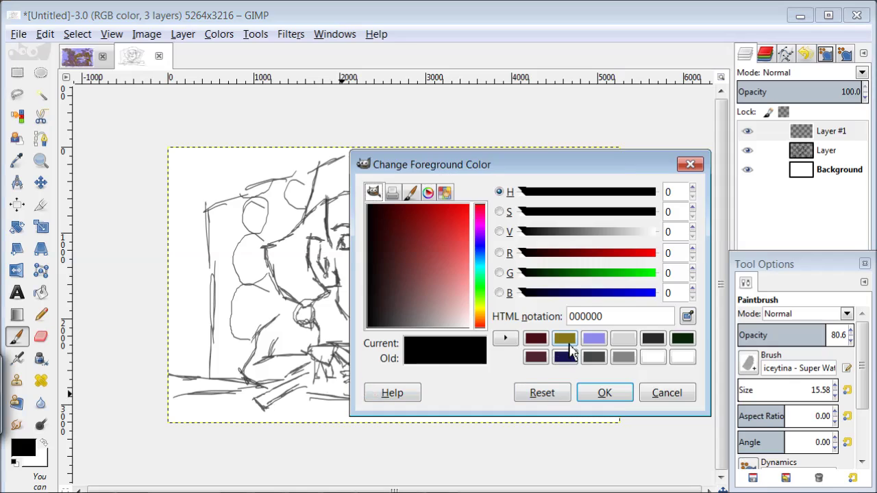
pyautogui.click(627, 340)
pyautogui.click(610, 393)
pyautogui.moveTo(827, 396); pyautogui.dragTo(834, 415)
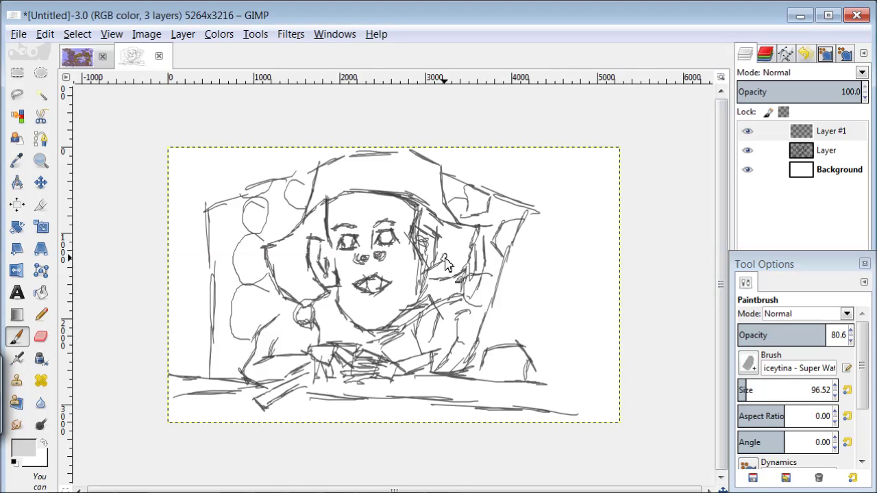
# Step: Block in the face with light grey over the forehead, cheeks and chin
pyautogui.moveTo(409, 258)
pyautogui.mouseDown()
pyautogui.moveTo(415, 274)
pyautogui.moveTo(401, 268)
pyautogui.moveTo(405, 301)
pyautogui.moveTo(407, 259)
pyautogui.moveTo(375, 226)
pyautogui.moveTo(346, 223)
pyautogui.moveTo(368, 245)
pyautogui.mouseUp()
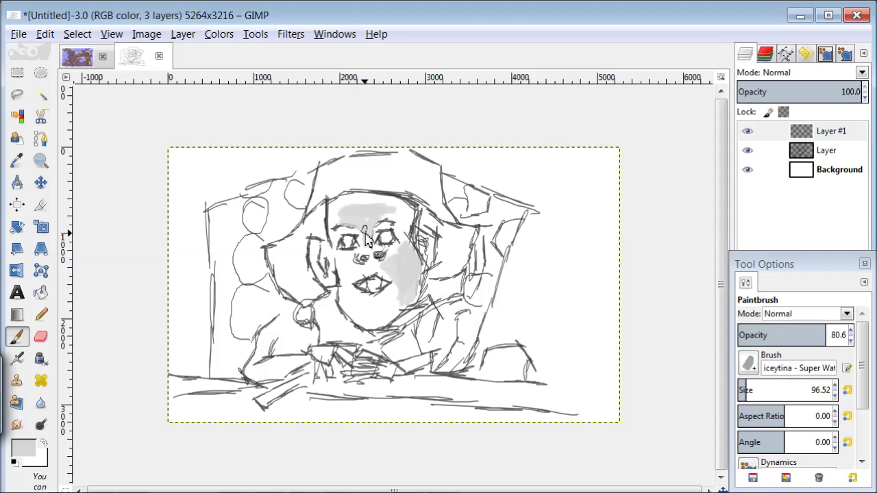
pyautogui.moveTo(344, 285)
pyautogui.mouseDown()
pyautogui.moveTo(382, 324)
pyautogui.moveTo(343, 300)
pyautogui.moveTo(345, 308)
pyautogui.moveTo(323, 244)
pyautogui.moveTo(314, 256)
pyautogui.moveTo(323, 283)
pyautogui.moveTo(413, 203)
pyautogui.moveTo(432, 268)
pyautogui.moveTo(434, 238)
pyautogui.moveTo(367, 207)
pyautogui.moveTo(401, 233)
pyautogui.mouseUp()
pyautogui.moveTo(386, 288)
pyautogui.mouseDown()
pyautogui.moveTo(376, 262)
pyautogui.moveTo(395, 292)
pyautogui.moveTo(393, 313)
pyautogui.moveTo(380, 310)
pyautogui.moveTo(385, 319)
pyautogui.moveTo(419, 279)
pyautogui.moveTo(416, 289)
pyautogui.moveTo(410, 253)
pyautogui.moveTo(423, 269)
pyautogui.moveTo(408, 247)
pyautogui.moveTo(414, 223)
pyautogui.moveTo(411, 237)
pyautogui.moveTo(374, 191)
pyautogui.mouseUp()
# Step: Paint the hairline, eyes, ear, cheek, mouth and chin shadows in dark grey
pyautogui.click(24, 448)
pyautogui.click(588, 359)
pyautogui.click(606, 391)
pyautogui.moveTo(377, 239)
pyautogui.mouseDown()
pyautogui.moveTo(389, 237)
pyautogui.moveTo(351, 244)
pyautogui.mouseUp()
pyautogui.moveTo(361, 203)
pyautogui.mouseDown()
pyautogui.moveTo(379, 211)
pyautogui.moveTo(398, 204)
pyautogui.moveTo(364, 195)
pyautogui.moveTo(337, 205)
pyautogui.moveTo(342, 217)
pyautogui.moveTo(331, 232)
pyautogui.moveTo(329, 220)
pyautogui.moveTo(329, 290)
pyautogui.mouseUp()
pyautogui.moveTo(316, 246); pyautogui.dragTo(322, 273)
pyautogui.moveTo(378, 276)
pyautogui.mouseDown()
pyautogui.moveTo(396, 286)
pyautogui.moveTo(380, 293)
pyautogui.mouseUp()
pyautogui.moveTo(366, 327)
pyautogui.mouseDown()
pyautogui.moveTo(399, 316)
pyautogui.moveTo(343, 285)
pyautogui.moveTo(330, 263)
pyautogui.moveTo(349, 264)
pyautogui.moveTo(337, 257)
pyautogui.moveTo(400, 277)
pyautogui.moveTo(372, 288)
pyautogui.moveTo(344, 274)
pyautogui.moveTo(388, 331)
pyautogui.mouseUp()
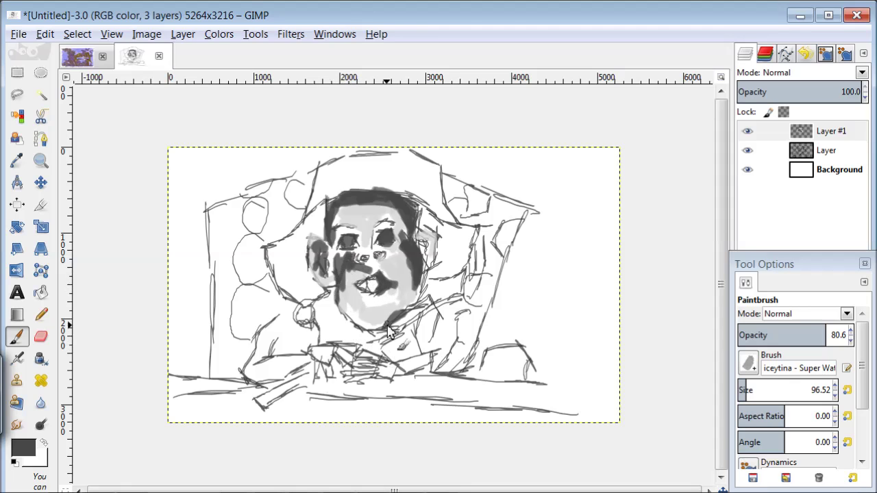
# Step: Paint the hair on both sides of the face in near-black
pyautogui.click(31, 449)
pyautogui.click(623, 357)
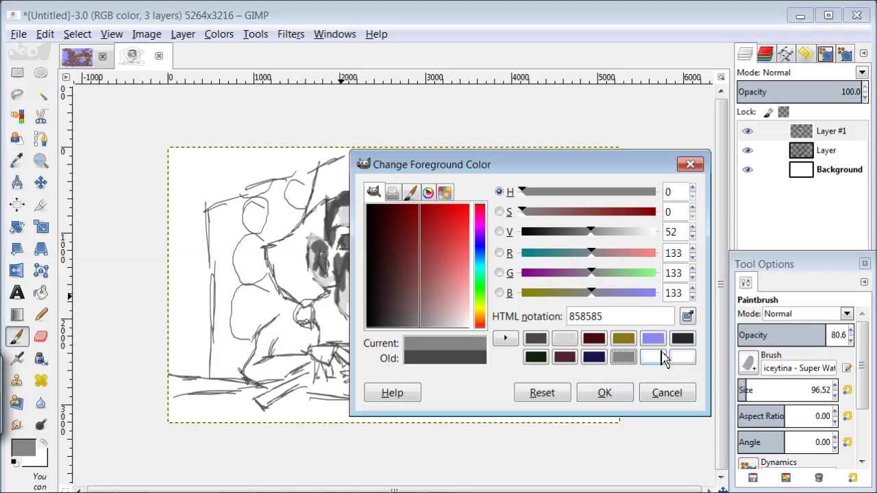
pyautogui.click(680, 341)
pyautogui.click(610, 394)
pyautogui.moveTo(420, 206)
pyautogui.mouseDown()
pyautogui.moveTo(438, 248)
pyautogui.moveTo(425, 309)
pyautogui.moveTo(440, 285)
pyautogui.moveTo(421, 315)
pyautogui.mouseUp()
pyautogui.moveTo(351, 226)
pyautogui.mouseDown()
pyautogui.moveTo(324, 209)
pyautogui.moveTo(303, 240)
pyautogui.moveTo(309, 273)
pyautogui.moveTo(284, 257)
pyautogui.moveTo(329, 314)
pyautogui.mouseUp()
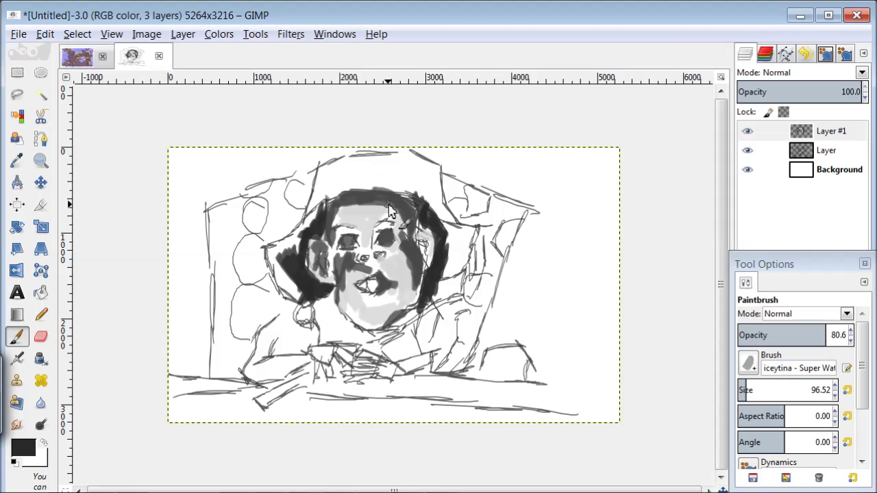
# Step: Fill the hat's crown and drooping brim with mid grey
pyautogui.click(32, 452)
pyautogui.click(623, 362)
pyautogui.click(603, 391)
pyautogui.moveTo(416, 161)
pyautogui.mouseDown()
pyautogui.moveTo(350, 174)
pyautogui.moveTo(377, 188)
pyautogui.moveTo(415, 168)
pyautogui.moveTo(444, 214)
pyautogui.moveTo(430, 195)
pyautogui.moveTo(449, 200)
pyautogui.moveTo(407, 159)
pyautogui.moveTo(332, 194)
pyautogui.moveTo(314, 216)
pyautogui.moveTo(328, 192)
pyautogui.moveTo(439, 200)
pyautogui.mouseUp()
pyautogui.moveTo(449, 230)
pyautogui.mouseDown()
pyautogui.moveTo(474, 233)
pyautogui.moveTo(479, 257)
pyautogui.moveTo(455, 274)
pyautogui.moveTo(442, 262)
pyautogui.moveTo(458, 291)
pyautogui.moveTo(447, 288)
pyautogui.mouseUp()
pyautogui.moveTo(258, 288)
pyautogui.mouseDown()
pyautogui.moveTo(280, 290)
pyautogui.moveTo(270, 254)
pyautogui.moveTo(292, 288)
pyautogui.moveTo(269, 256)
pyautogui.moveTo(291, 240)
pyautogui.mouseUp()
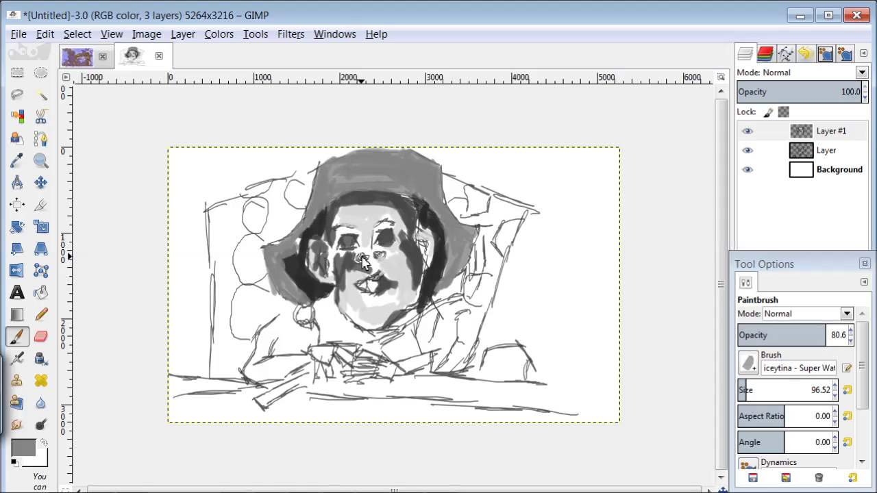
# Step: Paint the arms and folded hands in light grey, and check the shading with the sketch layer temporarily hidden
pyautogui.click(29, 450)
pyautogui.click(599, 391)
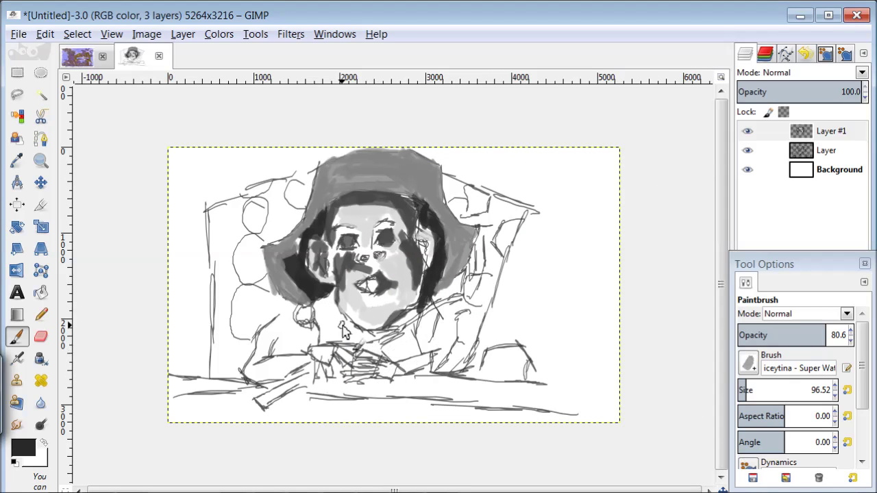
pyautogui.click(29, 449)
pyautogui.click(607, 383)
pyautogui.moveTo(324, 351)
pyautogui.mouseDown()
pyautogui.moveTo(315, 353)
pyautogui.moveTo(394, 384)
pyautogui.moveTo(432, 337)
pyautogui.moveTo(431, 357)
pyautogui.mouseUp()
pyautogui.moveTo(270, 376)
pyautogui.mouseDown()
pyautogui.moveTo(261, 374)
pyautogui.moveTo(274, 380)
pyautogui.moveTo(264, 349)
pyautogui.moveTo(278, 327)
pyautogui.mouseUp()
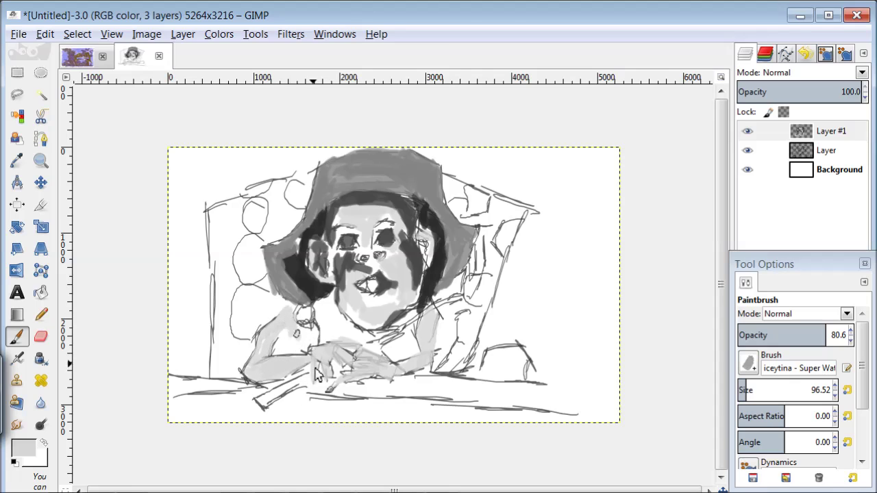
pyautogui.click(748, 151)
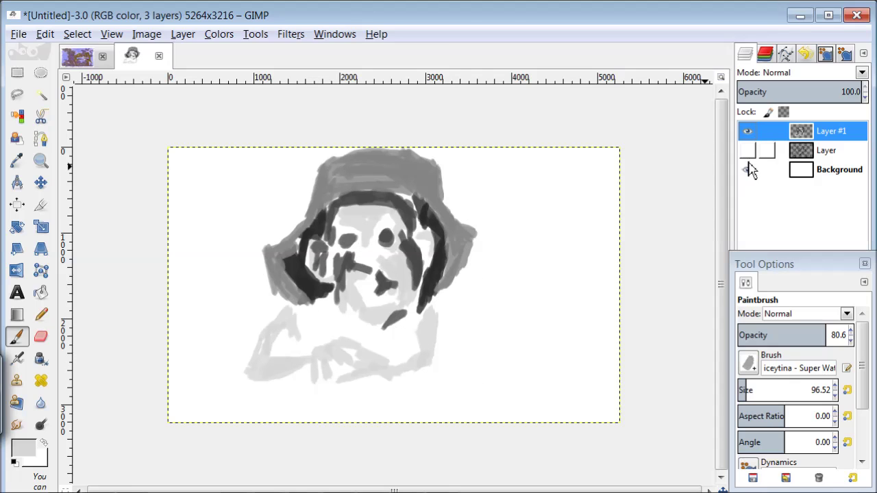
pyautogui.click(748, 150)
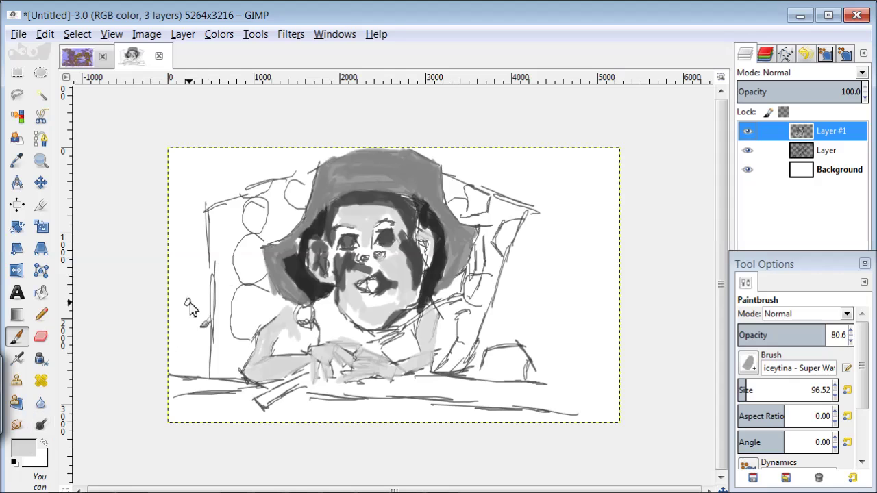
# Step: Fill the chair back with near-black on both sides of the figure, leaving the rounded spots unpainted
pyautogui.click(28, 446)
pyautogui.click(563, 354)
pyautogui.click(604, 391)
pyautogui.moveTo(232, 376)
pyautogui.mouseDown()
pyautogui.moveTo(252, 348)
pyautogui.moveTo(233, 363)
pyautogui.moveTo(247, 351)
pyautogui.moveTo(202, 329)
pyautogui.moveTo(237, 288)
pyautogui.moveTo(274, 284)
pyautogui.moveTo(212, 310)
pyautogui.moveTo(236, 323)
pyautogui.moveTo(219, 281)
pyautogui.moveTo(235, 247)
pyautogui.moveTo(220, 213)
pyautogui.moveTo(239, 245)
pyautogui.moveTo(214, 257)
pyautogui.moveTo(246, 269)
pyautogui.moveTo(300, 204)
pyautogui.moveTo(303, 251)
pyautogui.moveTo(295, 233)
pyautogui.moveTo(274, 226)
pyautogui.moveTo(274, 196)
pyautogui.moveTo(269, 240)
pyautogui.moveTo(308, 180)
pyautogui.moveTo(273, 196)
pyautogui.mouseUp()
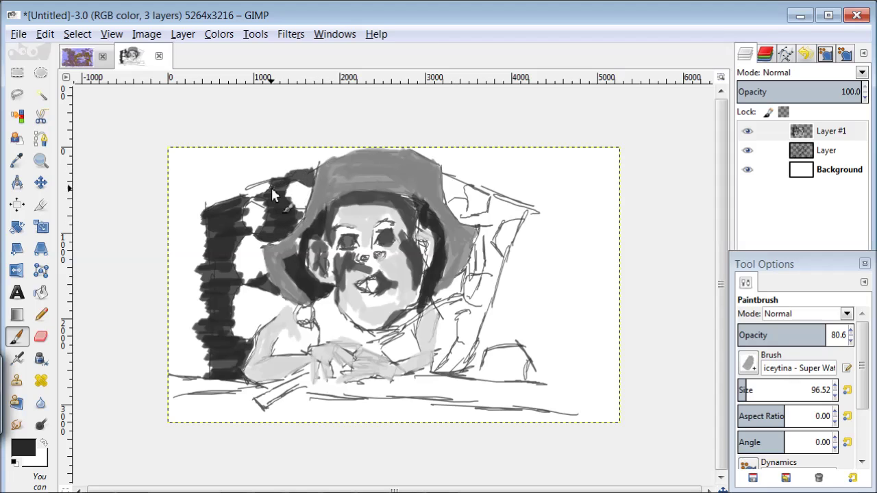
pyautogui.moveTo(446, 184)
pyautogui.mouseDown()
pyautogui.moveTo(507, 232)
pyautogui.moveTo(536, 214)
pyautogui.moveTo(488, 230)
pyautogui.moveTo(507, 243)
pyautogui.moveTo(526, 209)
pyautogui.moveTo(510, 275)
pyautogui.moveTo(482, 296)
pyautogui.moveTo(480, 273)
pyautogui.mouseUp()
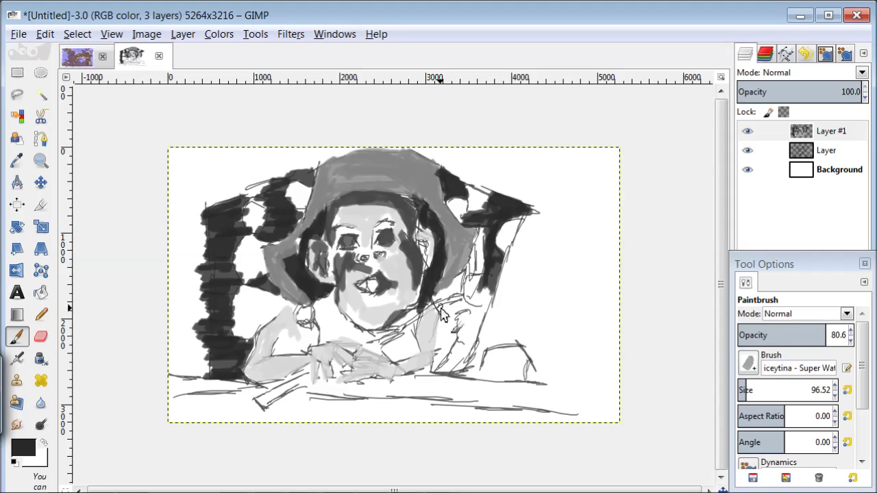
pyautogui.moveTo(488, 261)
pyautogui.mouseDown()
pyautogui.moveTo(481, 340)
pyautogui.moveTo(469, 366)
pyautogui.moveTo(430, 380)
pyautogui.moveTo(466, 302)
pyautogui.moveTo(453, 336)
pyautogui.moveTo(468, 355)
pyautogui.moveTo(439, 301)
pyautogui.mouseUp()
pyautogui.moveTo(206, 211)
pyautogui.mouseDown()
pyautogui.moveTo(202, 348)
pyautogui.moveTo(260, 193)
pyautogui.moveTo(312, 172)
pyautogui.mouseUp()
pyautogui.moveTo(455, 196); pyautogui.dragTo(492, 320)
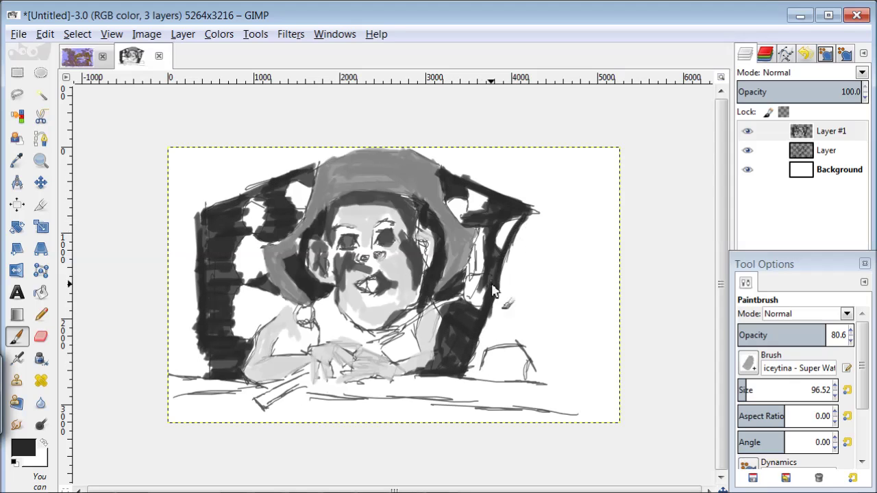
pyautogui.moveTo(237, 285)
pyautogui.mouseDown()
pyautogui.moveTo(254, 301)
pyautogui.moveTo(274, 295)
pyautogui.moveTo(237, 260)
pyautogui.moveTo(241, 219)
pyautogui.moveTo(294, 186)
pyautogui.moveTo(444, 180)
pyautogui.mouseUp()
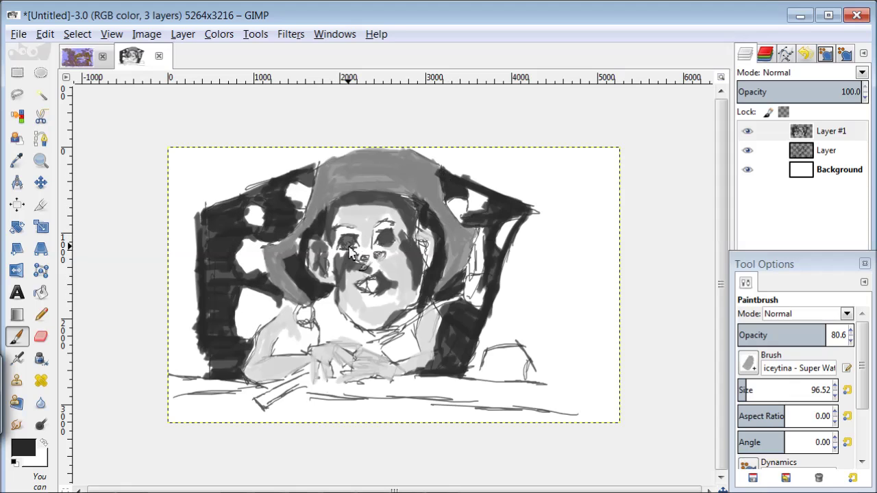
# Step: Paint near-black eyebrows and nostrils on Layer #1 with the sketch layer hidden, and show the sketch layer again
pyautogui.click(747, 150)
pyautogui.click(831, 131)
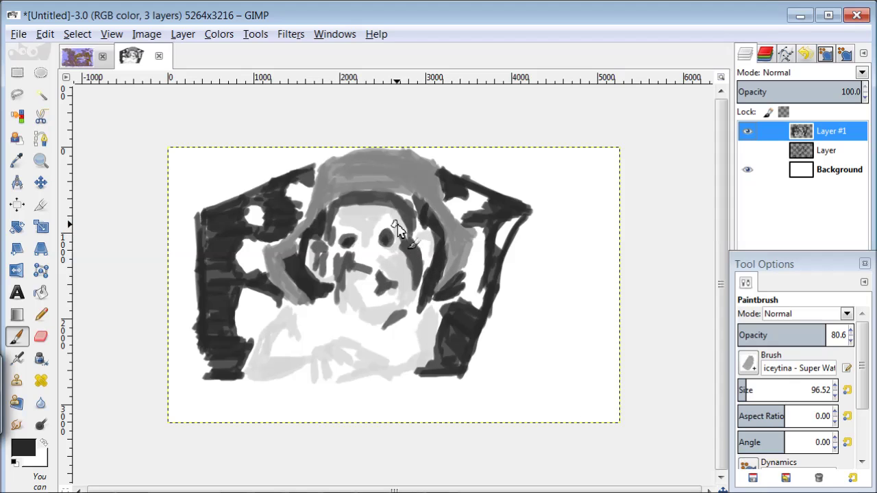
pyautogui.moveTo(380, 221); pyautogui.dragTo(396, 223)
pyautogui.moveTo(337, 228); pyautogui.dragTo(357, 226)
pyautogui.moveTo(360, 259)
pyautogui.mouseDown()
pyautogui.moveTo(384, 302)
pyautogui.moveTo(340, 291)
pyautogui.mouseUp()
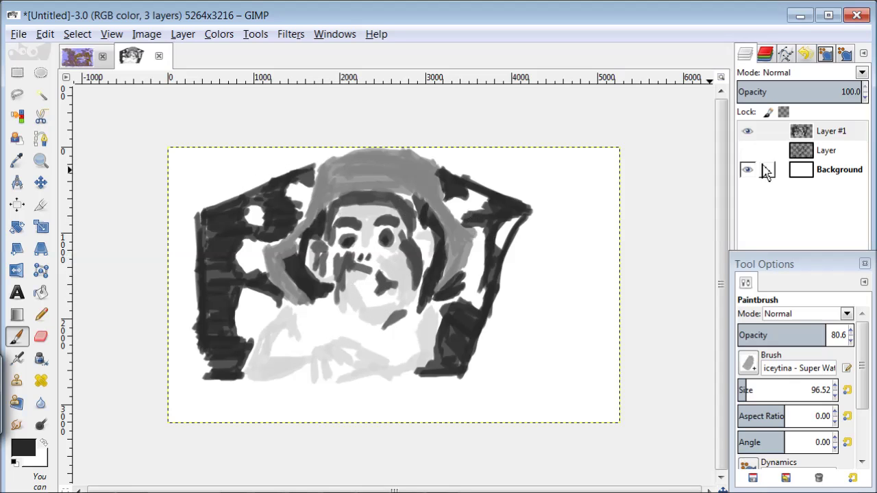
pyautogui.click(747, 150)
# Step: Add another new layer and set the foreground colour to a pale yellow skin tone
pyautogui.click(180, 35)
pyautogui.click(188, 66)
pyautogui.click(163, 314)
pyautogui.click(32, 446)
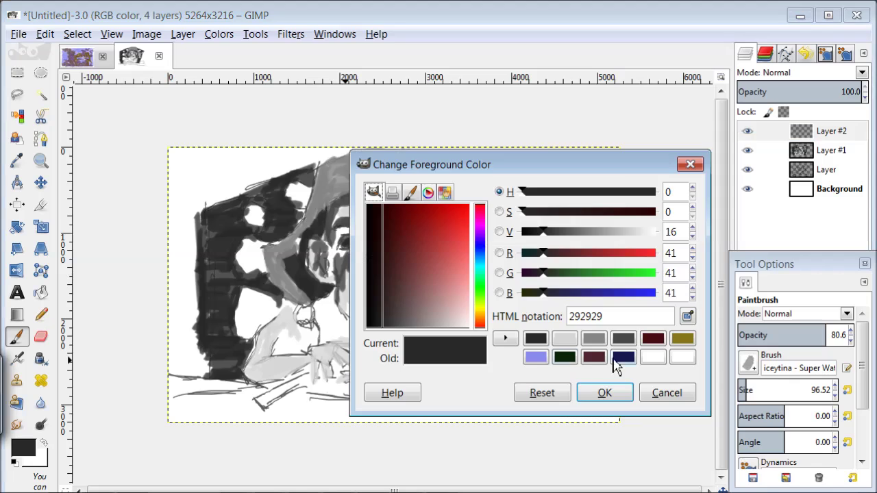
pyautogui.click(683, 338)
pyautogui.moveTo(592, 231); pyautogui.dragTo(645, 231)
pyautogui.click(585, 212)
pyautogui.click(605, 393)
# Step: Lower the brush opacity to 21.0 and tint the face, ears, arms and hands with pale yellow, checking without the sketch layer
pyautogui.moveTo(815, 338)
pyautogui.mouseDown()
pyautogui.moveTo(358, 308)
pyautogui.moveTo(161, 282)
pyautogui.mouseUp()
pyautogui.moveTo(351, 198)
pyautogui.mouseDown()
pyautogui.moveTo(390, 198)
pyautogui.moveTo(363, 200)
pyautogui.moveTo(336, 218)
pyautogui.moveTo(394, 206)
pyautogui.moveTo(411, 226)
pyautogui.moveTo(392, 250)
pyautogui.moveTo(401, 283)
pyautogui.moveTo(418, 254)
pyautogui.moveTo(415, 219)
pyautogui.moveTo(389, 303)
pyautogui.mouseUp()
pyautogui.moveTo(413, 312)
pyautogui.mouseDown()
pyautogui.moveTo(387, 325)
pyautogui.moveTo(360, 318)
pyautogui.moveTo(359, 303)
pyautogui.moveTo(345, 308)
pyautogui.moveTo(349, 266)
pyautogui.moveTo(376, 265)
pyautogui.moveTo(333, 237)
pyautogui.moveTo(320, 265)
pyautogui.mouseUp()
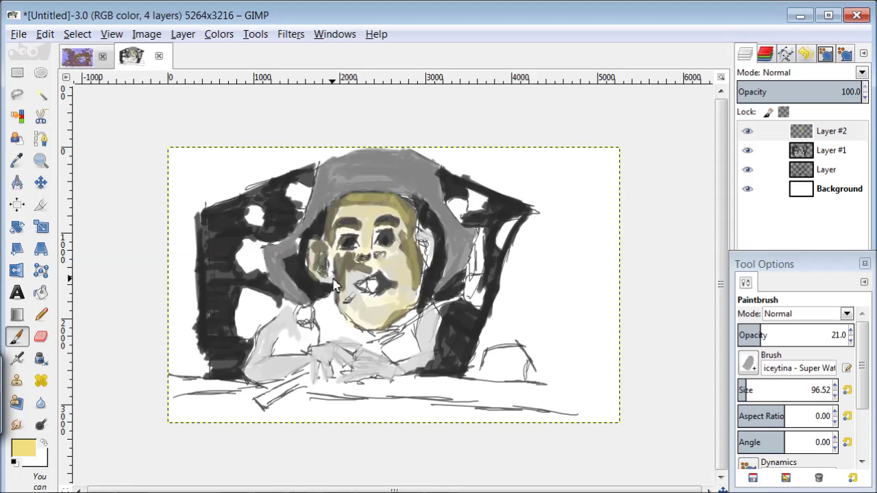
pyautogui.moveTo(266, 365)
pyautogui.mouseDown()
pyautogui.moveTo(302, 357)
pyautogui.moveTo(276, 374)
pyautogui.moveTo(250, 355)
pyautogui.mouseUp()
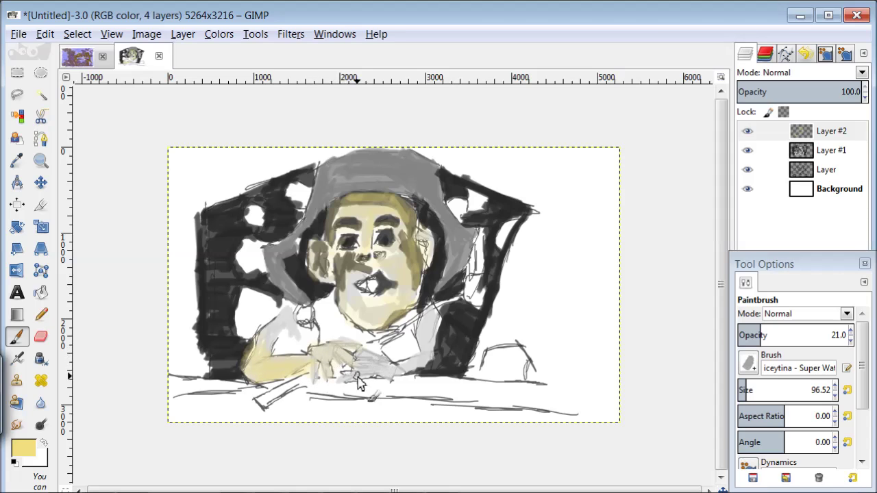
pyautogui.click(748, 171)
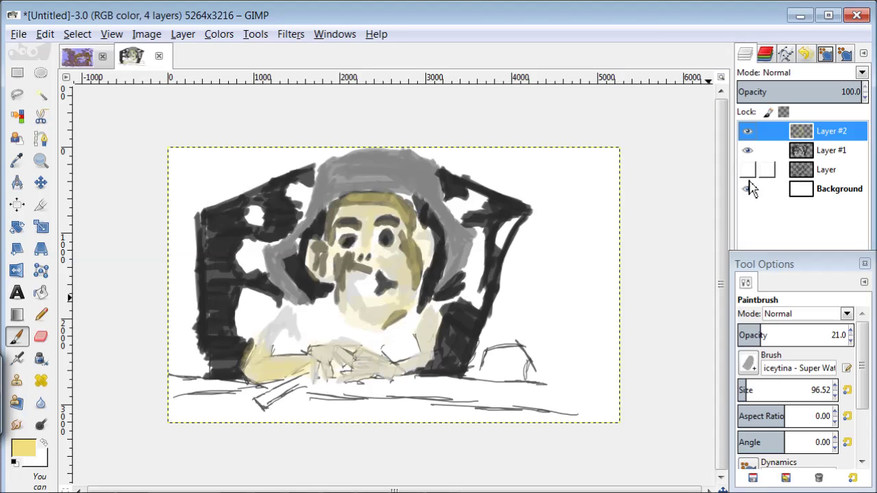
pyautogui.click(748, 172)
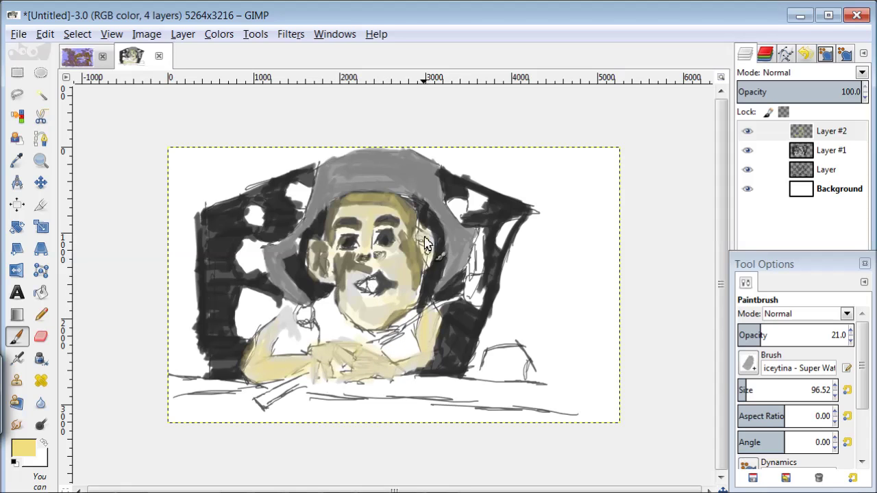
# Step: Set the foreground colour to a dark navy blue, HTML notation 0f0f68
pyautogui.click(22, 447)
pyautogui.moveTo(548, 162); pyautogui.dragTo(677, 174)
pyautogui.click(691, 367)
pyautogui.moveTo(704, 220); pyautogui.dragTo(764, 220)
pyautogui.click(704, 241)
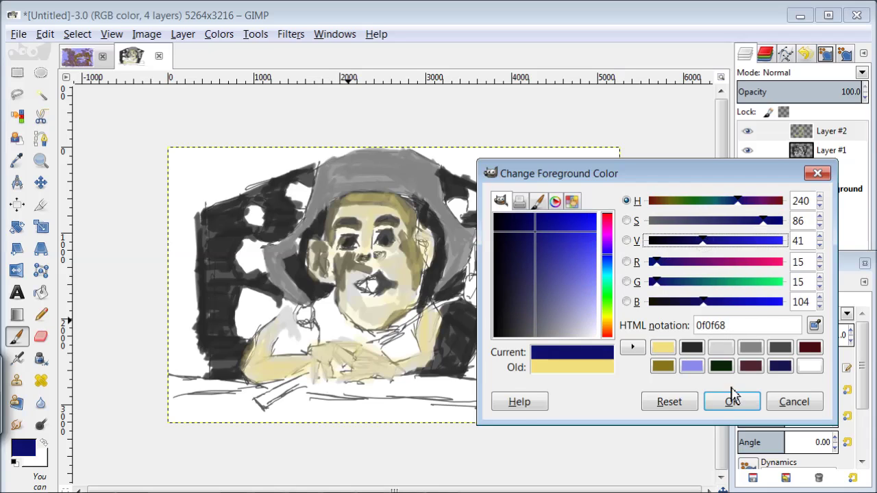
pyautogui.click(735, 400)
# Step: Raise the brush opacity to 63.1 and paint the whole hat navy blue, including both hanging sides beside the face
pyautogui.moveTo(411, 191)
pyautogui.mouseDown()
pyautogui.moveTo(349, 188)
pyautogui.moveTo(386, 166)
pyautogui.moveTo(400, 177)
pyautogui.mouseUp()
pyautogui.moveTo(777, 336); pyautogui.dragTo(822, 347)
pyautogui.moveTo(414, 180)
pyautogui.mouseDown()
pyautogui.moveTo(466, 230)
pyautogui.moveTo(464, 245)
pyautogui.moveTo(426, 214)
pyautogui.moveTo(435, 278)
pyautogui.moveTo(422, 302)
pyautogui.moveTo(468, 266)
pyautogui.moveTo(432, 301)
pyautogui.mouseUp()
pyautogui.moveTo(408, 158); pyautogui.dragTo(316, 190)
pyautogui.moveTo(341, 237)
pyautogui.mouseDown()
pyautogui.moveTo(298, 236)
pyautogui.moveTo(268, 255)
pyautogui.moveTo(283, 266)
pyautogui.moveTo(312, 223)
pyautogui.moveTo(321, 225)
pyautogui.moveTo(299, 259)
pyautogui.moveTo(305, 293)
pyautogui.moveTo(291, 287)
pyautogui.moveTo(318, 291)
pyautogui.mouseUp()
pyautogui.moveTo(354, 161)
pyautogui.mouseDown()
pyautogui.moveTo(319, 202)
pyautogui.moveTo(363, 161)
pyautogui.mouseUp()
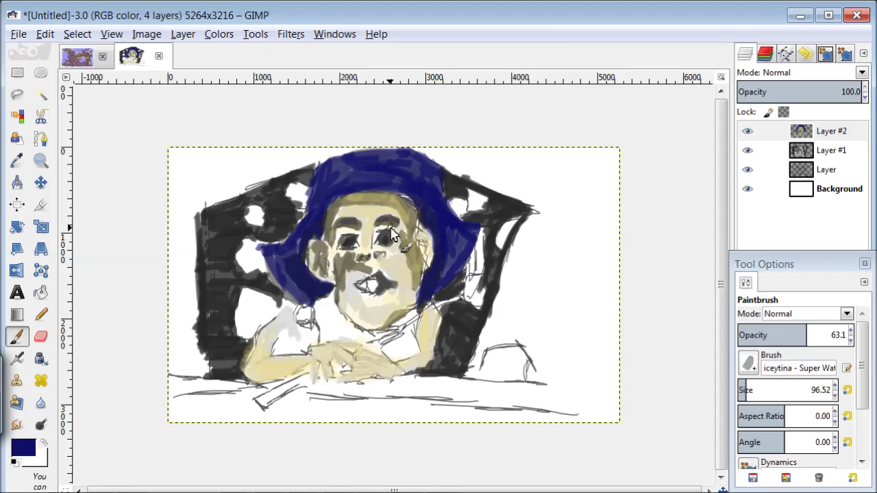
# Step: Change the foreground colour to a medium green
pyautogui.click(31, 449)
pyautogui.click(748, 366)
pyautogui.click(765, 241)
pyautogui.moveTo(695, 222); pyautogui.dragTo(737, 222)
pyautogui.click(714, 242)
pyautogui.click(732, 401)
# Step: Paint green over the chair back to the right of the figure, from the upper corner down to the table
pyautogui.moveTo(453, 191); pyautogui.dragTo(483, 195)
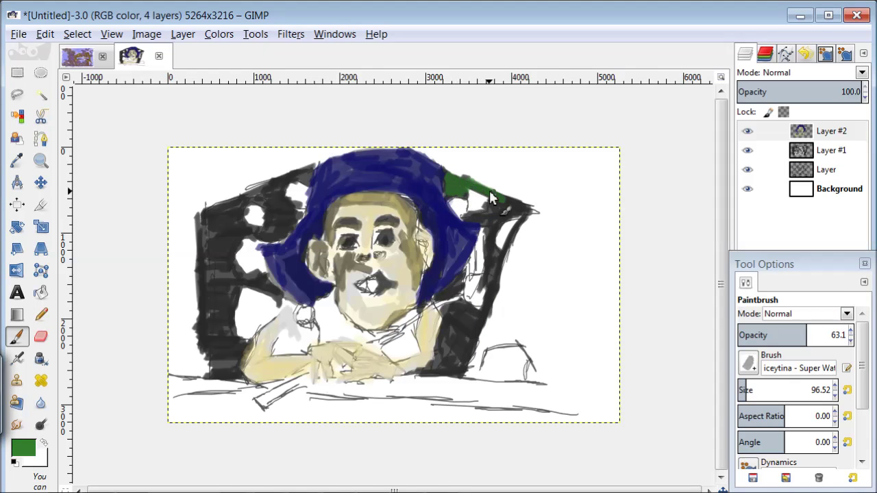
pyautogui.moveTo(473, 228)
pyautogui.mouseDown()
pyautogui.moveTo(511, 209)
pyautogui.moveTo(528, 219)
pyautogui.moveTo(494, 246)
pyautogui.moveTo(472, 327)
pyautogui.mouseUp()
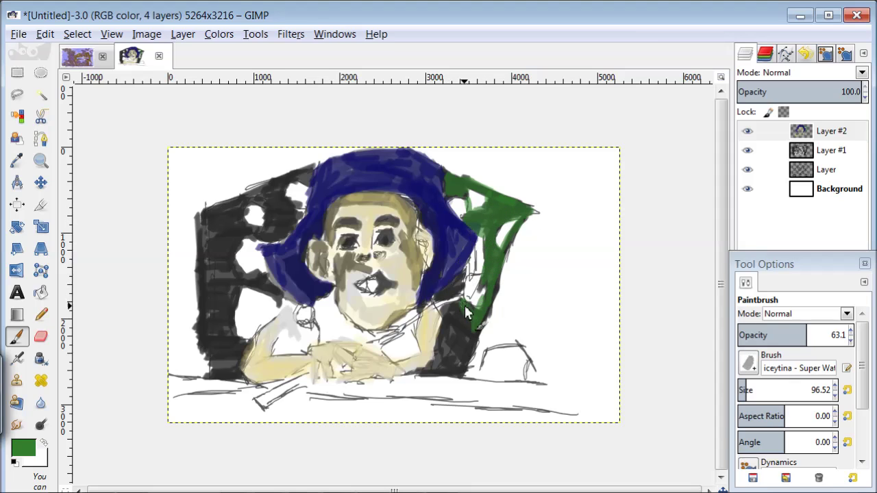
pyautogui.moveTo(460, 277); pyautogui.dragTo(464, 281)
pyautogui.moveTo(444, 340)
pyautogui.mouseDown()
pyautogui.moveTo(460, 320)
pyautogui.moveTo(476, 353)
pyautogui.moveTo(454, 378)
pyautogui.moveTo(441, 371)
pyautogui.mouseUp()
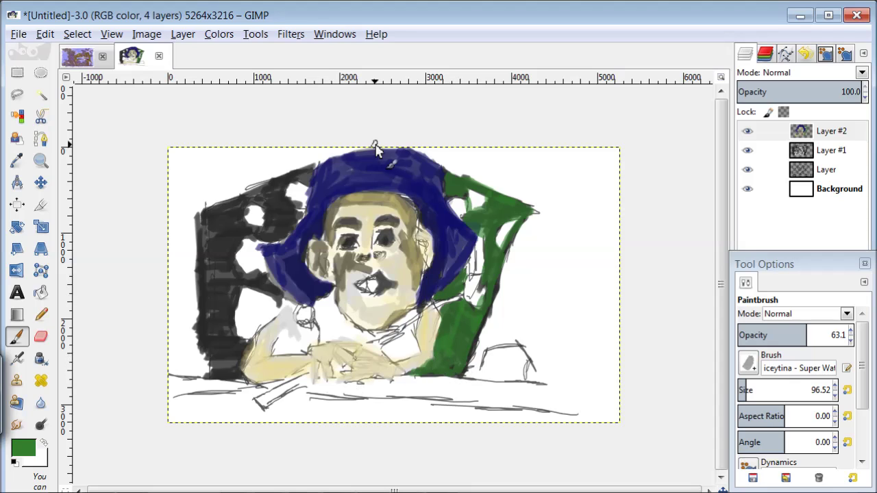
# Step: Cover the chair back to the left of the figure with green, leaving the rounded spots unpainted
pyautogui.moveTo(248, 293); pyautogui.dragTo(272, 293)
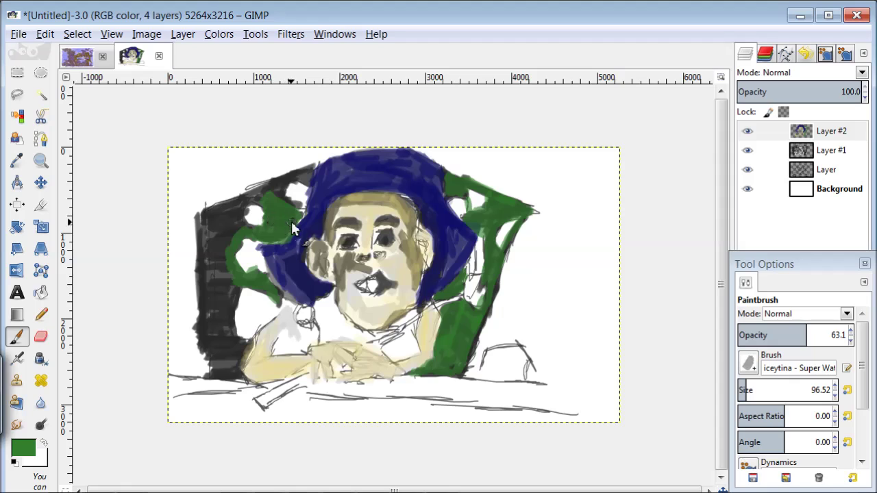
pyautogui.moveTo(301, 182); pyautogui.dragTo(285, 193)
pyautogui.moveTo(241, 237)
pyautogui.mouseDown()
pyautogui.moveTo(206, 233)
pyautogui.moveTo(220, 254)
pyautogui.mouseUp()
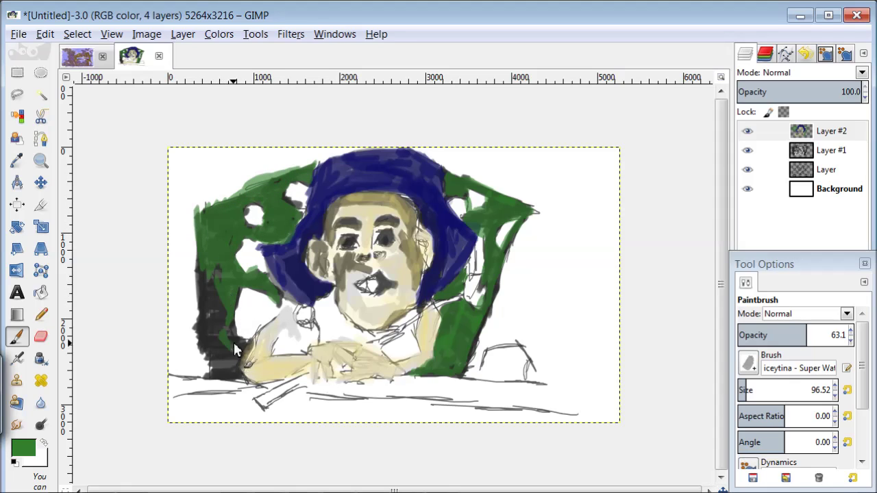
pyautogui.moveTo(231, 365); pyautogui.dragTo(216, 382)
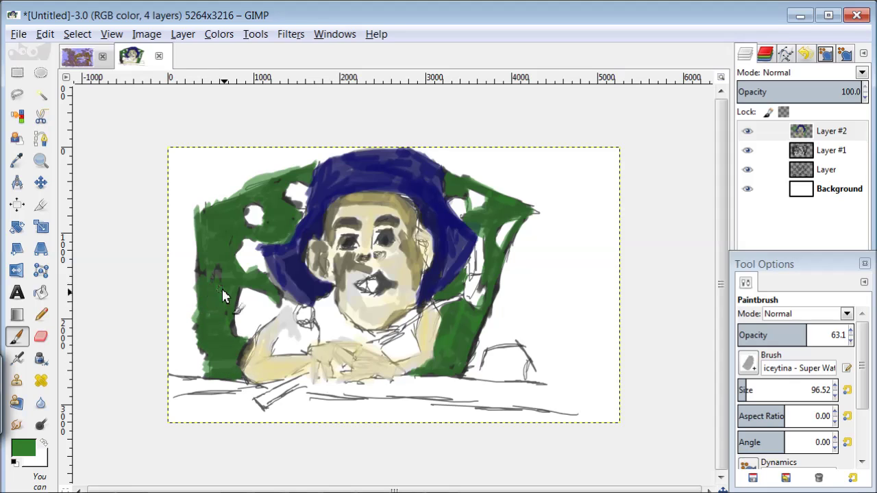
# Step: Reset the foreground colour to black and paint the long stick-like object beside the hat, across the chest and onto the table
pyautogui.click(16, 464)
pyautogui.moveTo(475, 268)
pyautogui.mouseDown()
pyautogui.moveTo(470, 294)
pyautogui.moveTo(425, 314)
pyautogui.mouseUp()
pyautogui.moveTo(381, 342); pyautogui.dragTo(458, 302)
pyautogui.moveTo(482, 257); pyautogui.dragTo(476, 299)
pyautogui.moveTo(308, 378)
pyautogui.mouseDown()
pyautogui.moveTo(256, 402)
pyautogui.moveTo(307, 377)
pyautogui.mouseUp()
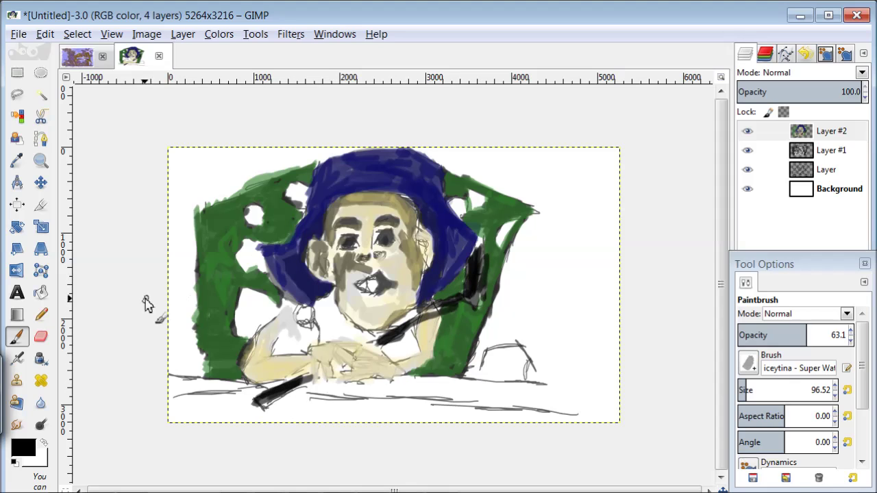
# Step: Set the foreground colour to periwinkle blue 8a8aed and paint the background around the chair and the chair back's rounded spots
pyautogui.click(36, 452)
pyautogui.click(731, 401)
pyautogui.moveTo(544, 303)
pyautogui.mouseDown()
pyautogui.moveTo(538, 319)
pyautogui.moveTo(501, 314)
pyautogui.moveTo(524, 239)
pyautogui.moveTo(545, 234)
pyautogui.moveTo(483, 339)
pyautogui.moveTo(514, 343)
pyautogui.moveTo(541, 365)
pyautogui.moveTo(568, 290)
pyautogui.moveTo(554, 303)
pyautogui.moveTo(559, 220)
pyautogui.moveTo(500, 180)
pyautogui.moveTo(538, 210)
pyautogui.moveTo(434, 166)
pyautogui.moveTo(538, 209)
pyautogui.moveTo(548, 385)
pyautogui.mouseUp()
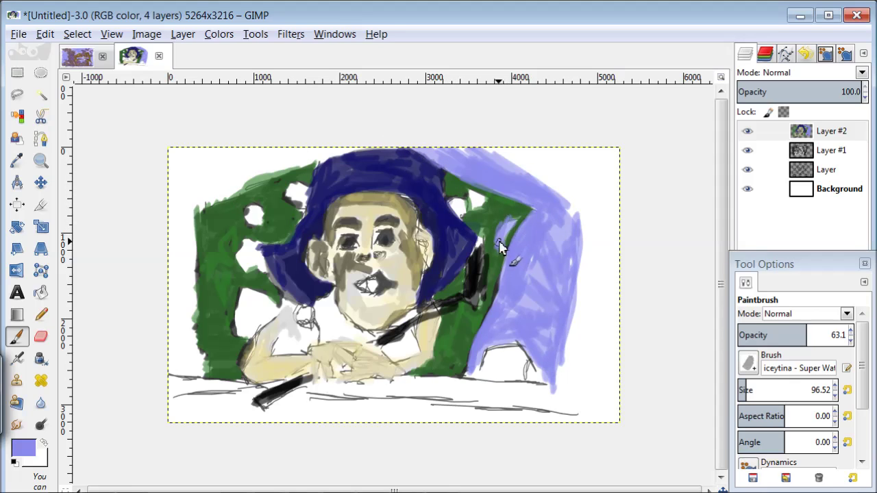
pyautogui.moveTo(299, 188); pyautogui.dragTo(272, 196)
pyautogui.moveTo(247, 250)
pyautogui.mouseDown()
pyautogui.moveTo(287, 322)
pyautogui.moveTo(250, 346)
pyautogui.moveTo(278, 310)
pyautogui.moveTo(245, 332)
pyautogui.moveTo(221, 390)
pyautogui.moveTo(180, 377)
pyautogui.moveTo(191, 244)
pyautogui.moveTo(180, 313)
pyautogui.moveTo(210, 185)
pyautogui.moveTo(196, 208)
pyautogui.moveTo(180, 210)
pyautogui.moveTo(188, 167)
pyautogui.moveTo(274, 184)
pyautogui.moveTo(326, 162)
pyautogui.moveTo(544, 190)
pyautogui.moveTo(569, 172)
pyautogui.moveTo(557, 152)
pyautogui.moveTo(578, 244)
pyautogui.moveTo(617, 231)
pyautogui.moveTo(554, 348)
pyautogui.moveTo(563, 387)
pyautogui.mouseUp()
# Step: Set the foreground colour to pale pink e6c9ed and paint the tabletop across the full width of the canvas
pyautogui.click(30, 449)
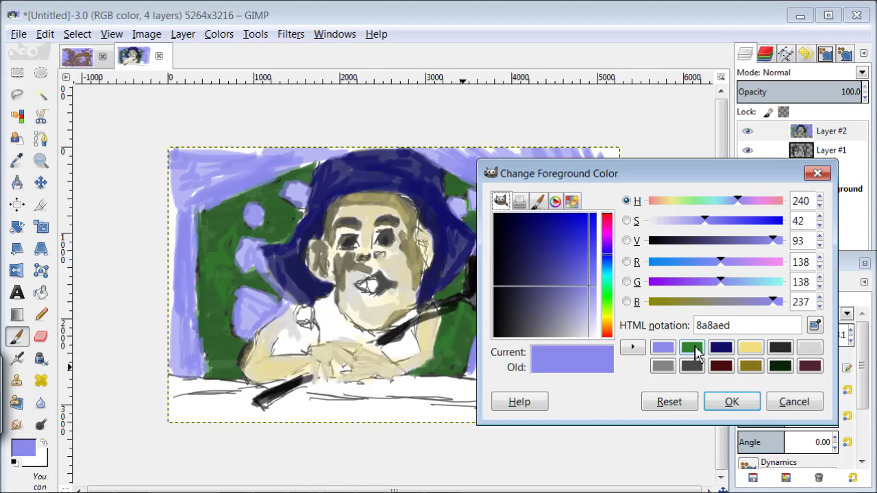
pyautogui.click(764, 263)
pyautogui.moveTo(705, 221); pyautogui.dragTo(669, 221)
pyautogui.click(731, 401)
pyautogui.moveTo(510, 399)
pyautogui.mouseDown()
pyautogui.moveTo(409, 386)
pyautogui.moveTo(574, 415)
pyautogui.moveTo(514, 397)
pyautogui.moveTo(312, 390)
pyautogui.moveTo(498, 406)
pyautogui.moveTo(241, 385)
pyautogui.moveTo(182, 391)
pyautogui.moveTo(271, 395)
pyautogui.mouseUp()
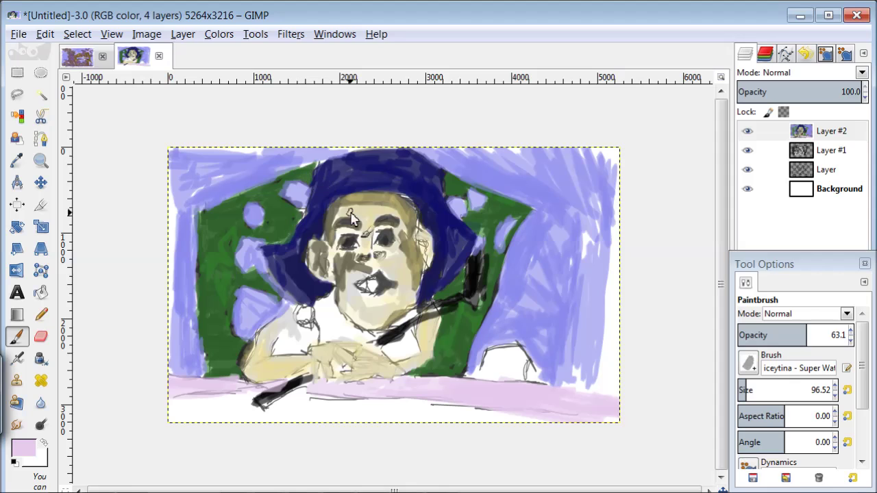
# Step: Darken the foreground colour to a greyish mauve and paint the strip of table along the canvas's lower edge
pyautogui.click(27, 451)
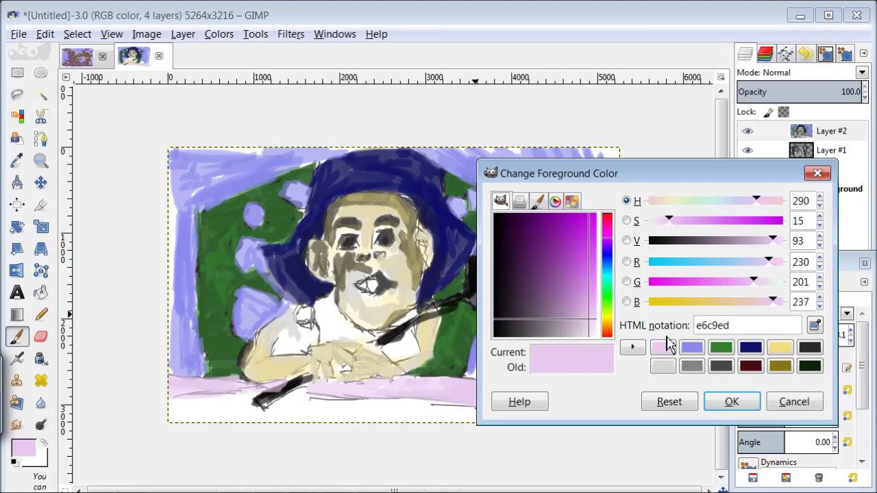
pyautogui.click(713, 241)
pyautogui.click(730, 402)
pyautogui.moveTo(421, 408)
pyautogui.mouseDown()
pyautogui.moveTo(518, 424)
pyautogui.moveTo(338, 405)
pyautogui.moveTo(329, 425)
pyautogui.moveTo(300, 417)
pyautogui.moveTo(322, 409)
pyautogui.moveTo(174, 410)
pyautogui.mouseUp()
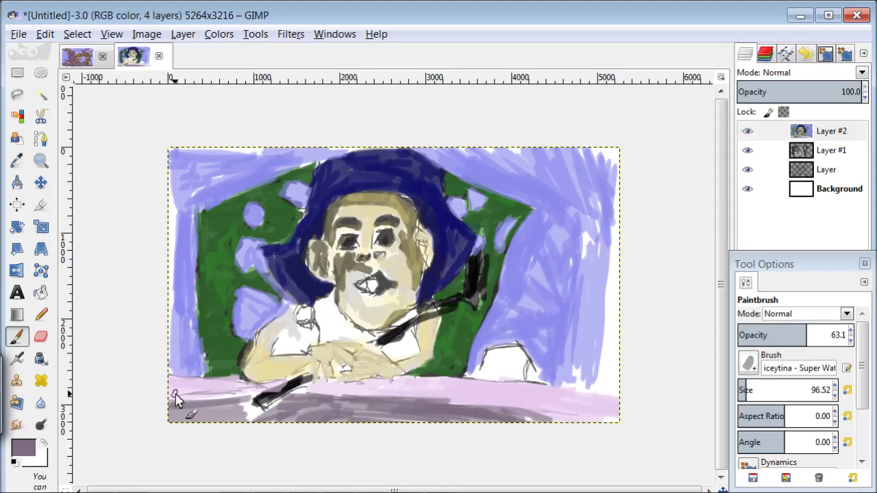
# Step: Paint the figure's shirt with the greyish mauve and hide the sketch layer
pyautogui.moveTo(346, 330)
pyautogui.mouseDown()
pyautogui.moveTo(327, 307)
pyautogui.moveTo(337, 343)
pyautogui.moveTo(346, 333)
pyautogui.moveTo(425, 331)
pyautogui.moveTo(396, 364)
pyautogui.moveTo(365, 341)
pyautogui.moveTo(296, 368)
pyautogui.moveTo(316, 358)
pyautogui.moveTo(280, 330)
pyautogui.moveTo(293, 322)
pyautogui.moveTo(294, 346)
pyautogui.moveTo(315, 291)
pyautogui.mouseUp()
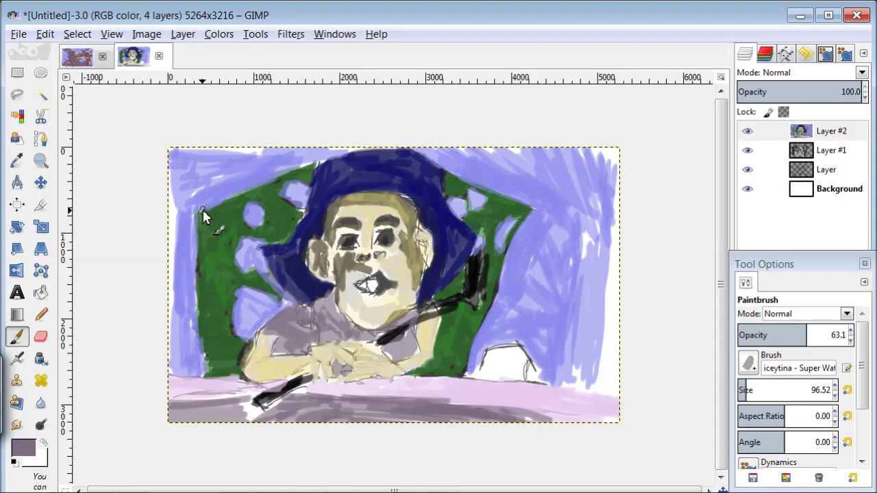
pyautogui.click(747, 169)
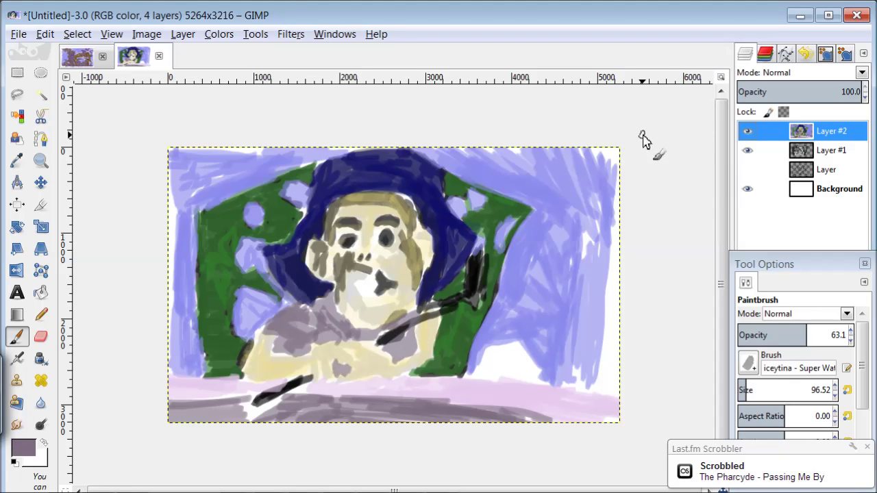